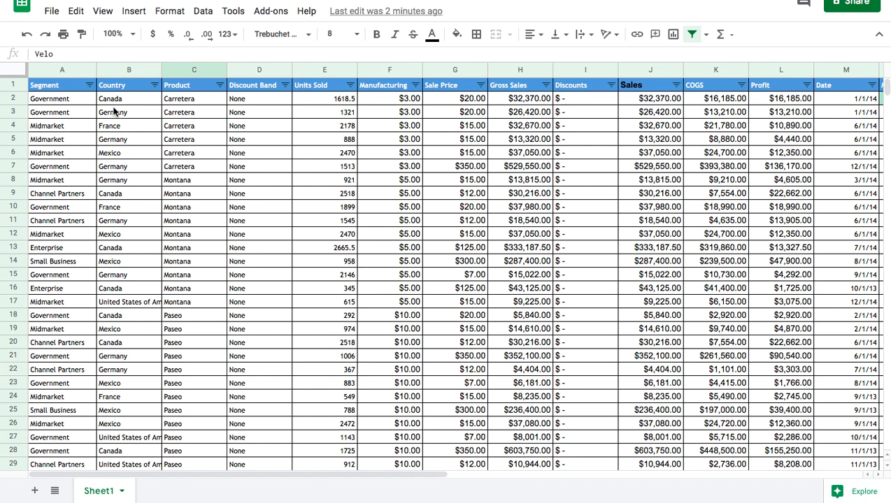
Turn off the existing filter on the sales data table.
left_click(74, 86)
left_click(203, 12)
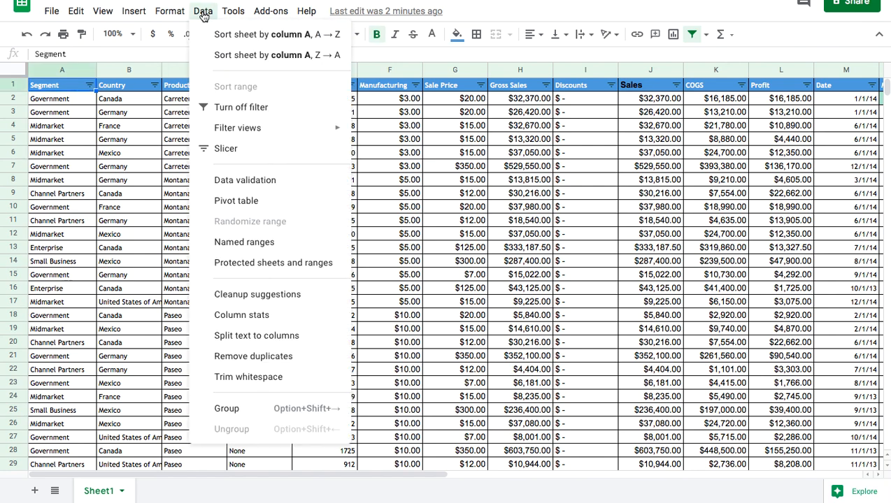
left_click(222, 107)
left_click(128, 130)
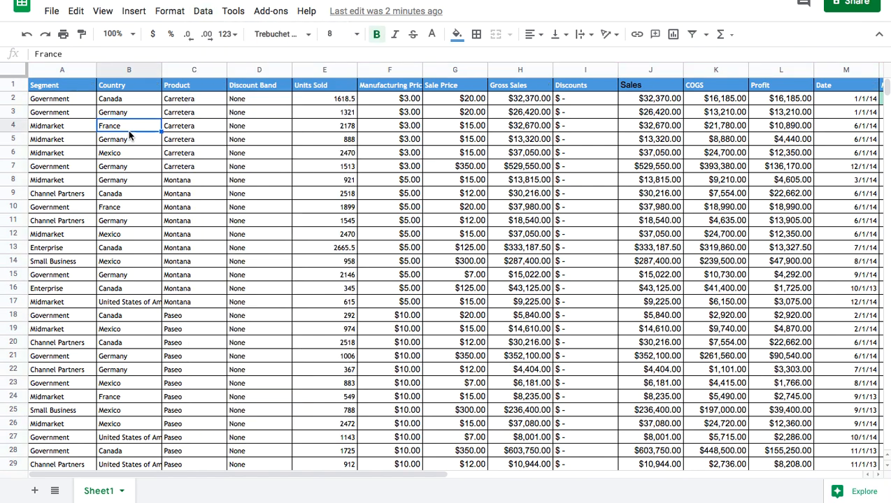
Create a filter on the sales data table, starting from the Segment header cell.
left_click(55, 87)
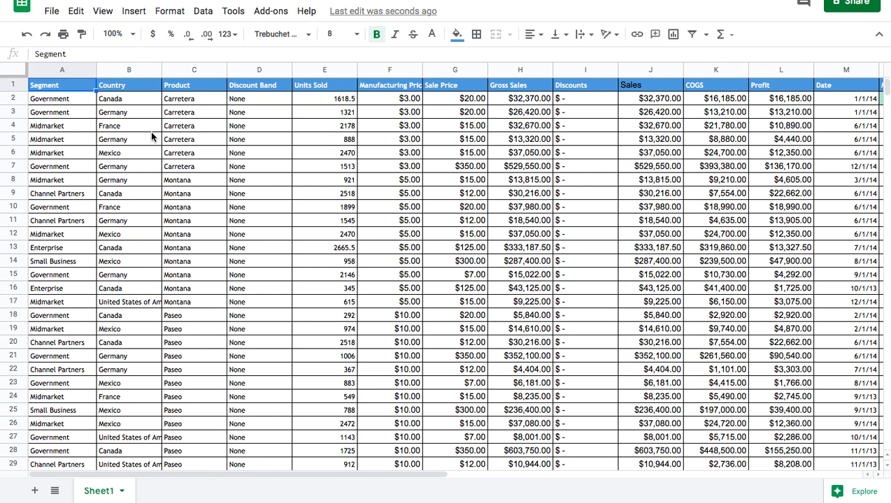
left_click(203, 14)
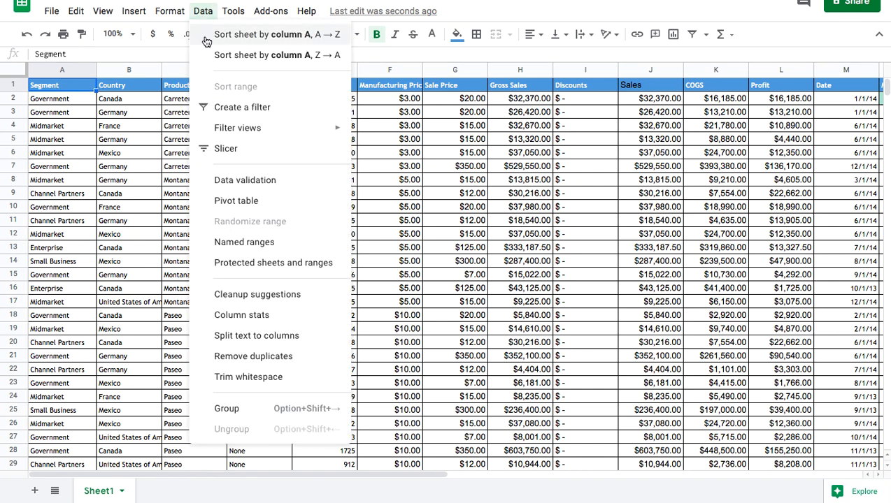
left_click(244, 110)
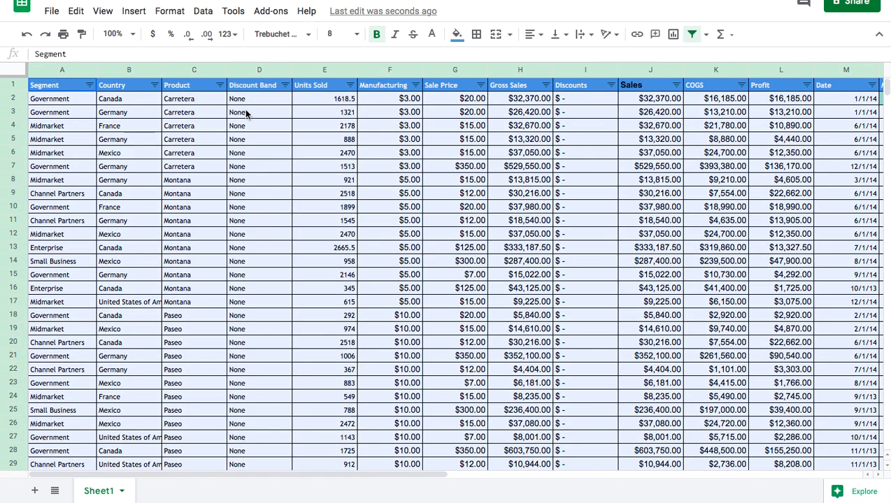
left_click(75, 86)
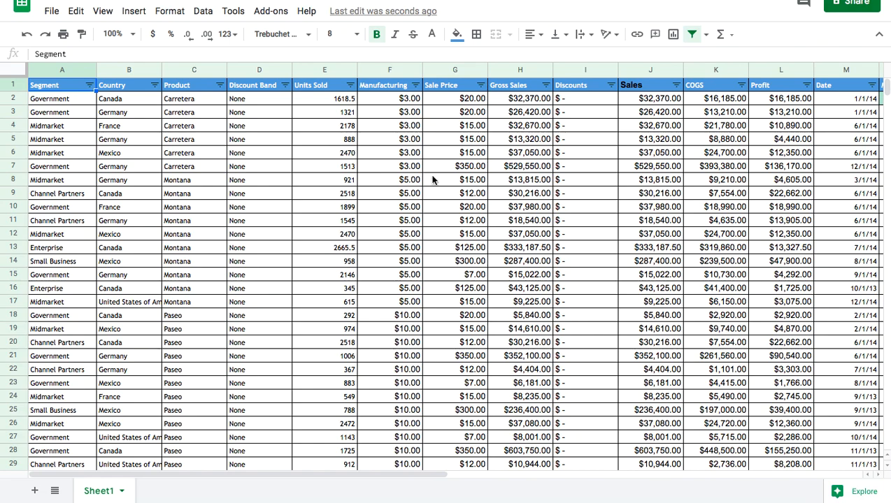
Filter the Segment column by values, clearing all selections and keeping only Government and Enterprise.
scroll(432, 179, "right", 3)
scroll(432, 180, "left", 3)
scroll(432, 180, "right", 6)
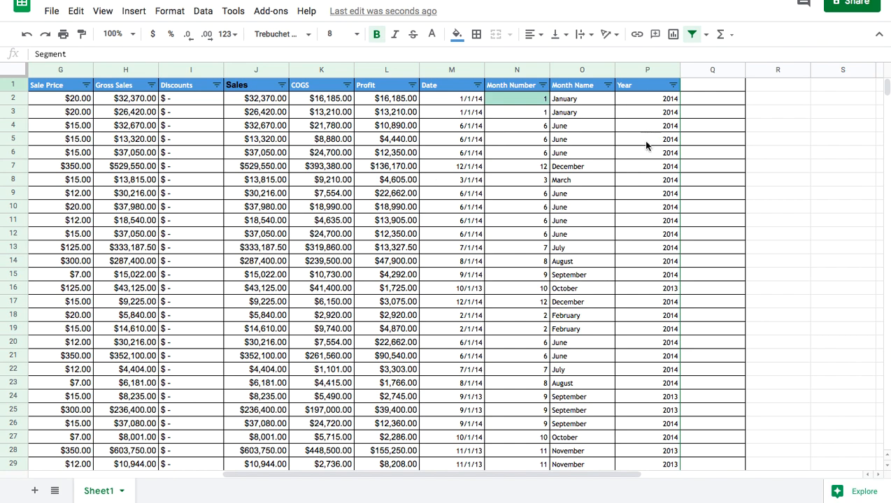
scroll(642, 105, "left", 2)
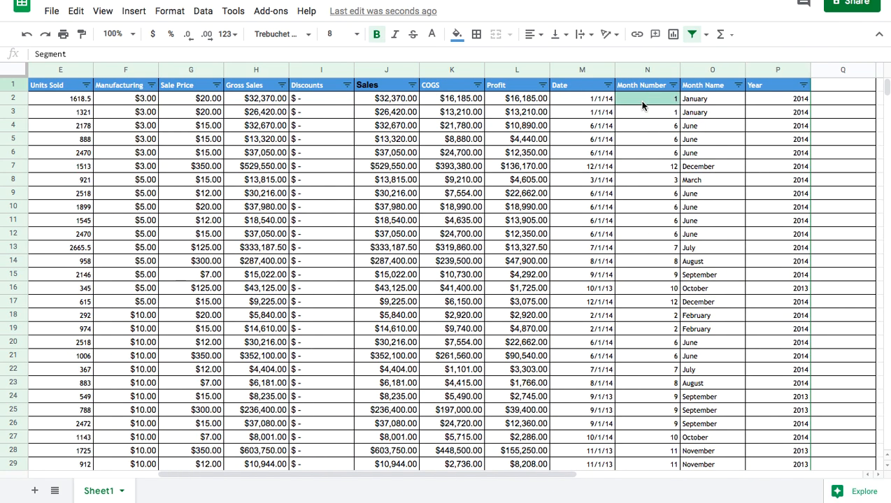
scroll(639, 100, "left", 4)
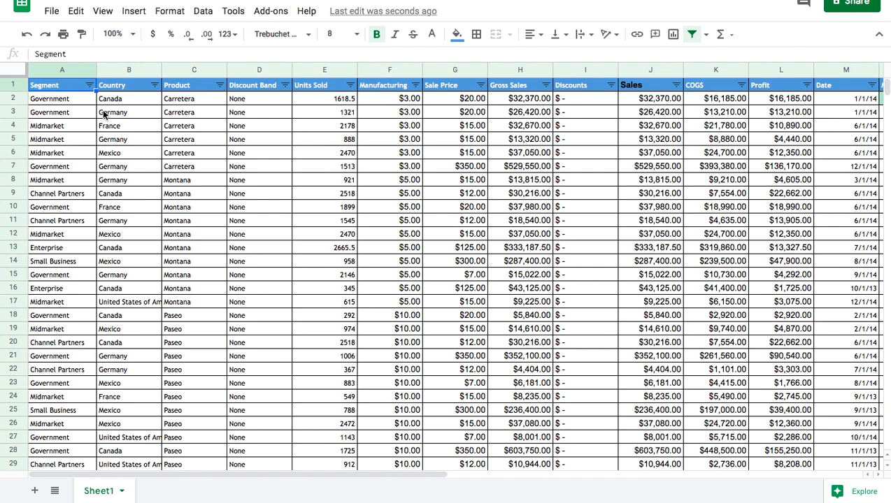
left_click(89, 85)
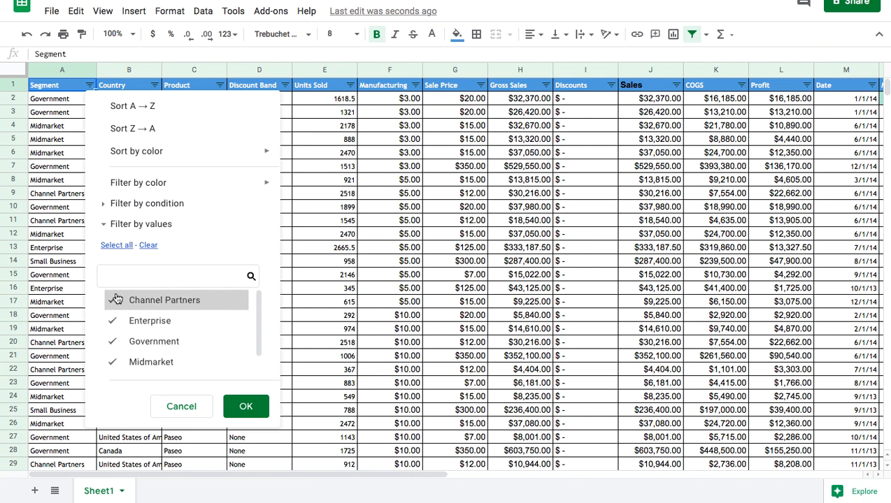
left_click(119, 246)
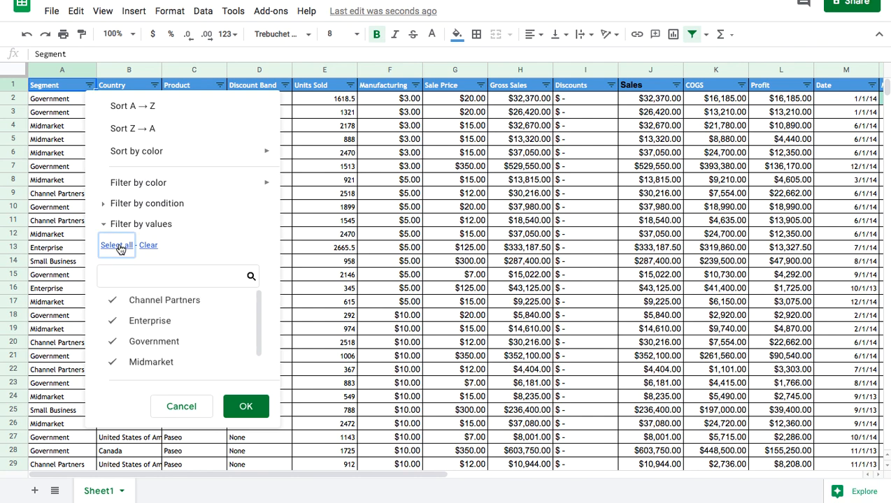
left_click(148, 245)
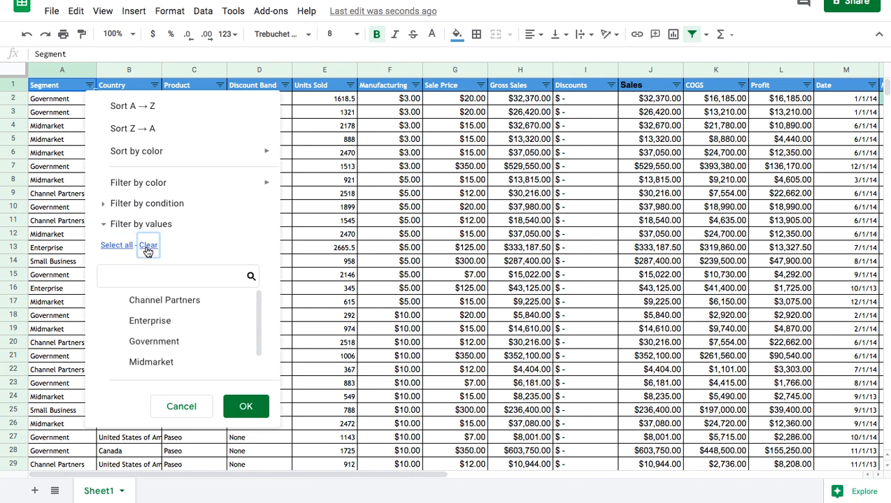
left_click(120, 343)
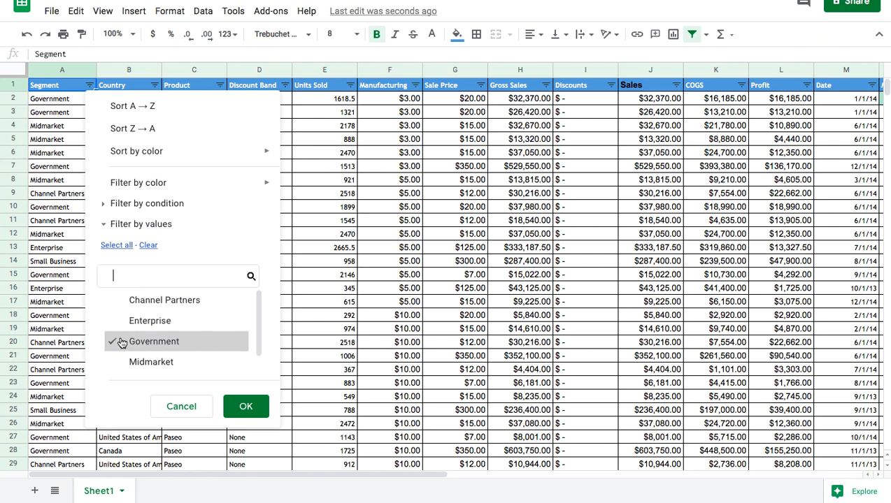
left_click(122, 322)
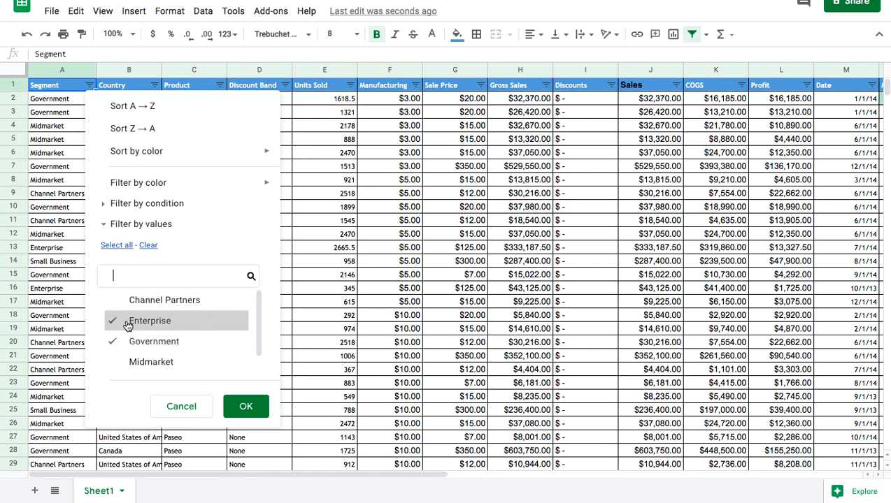
scroll(231, 362, "down", 1)
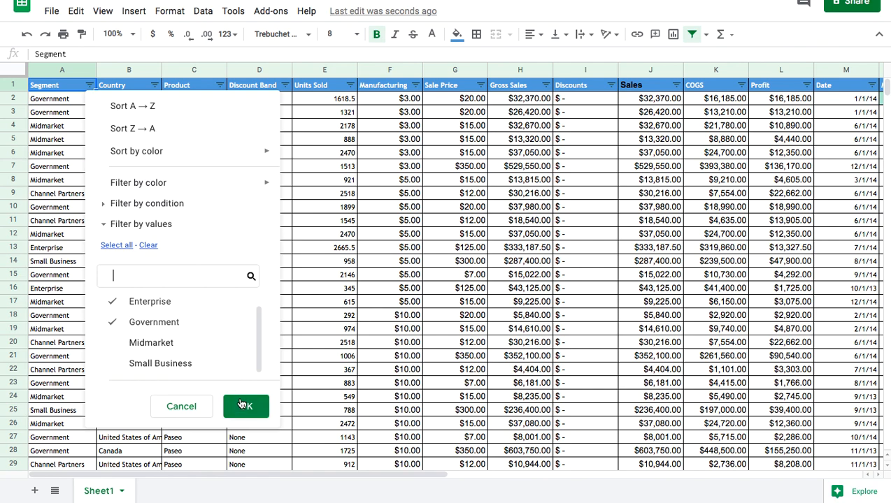
left_click(241, 405)
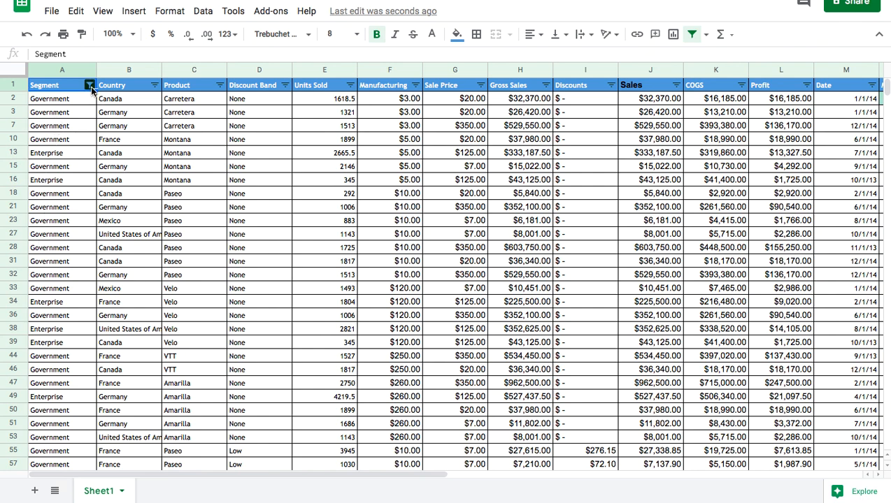
Check which values are selected in the Segment filter and examine the filtered rows across the sheet.
left_click(90, 85)
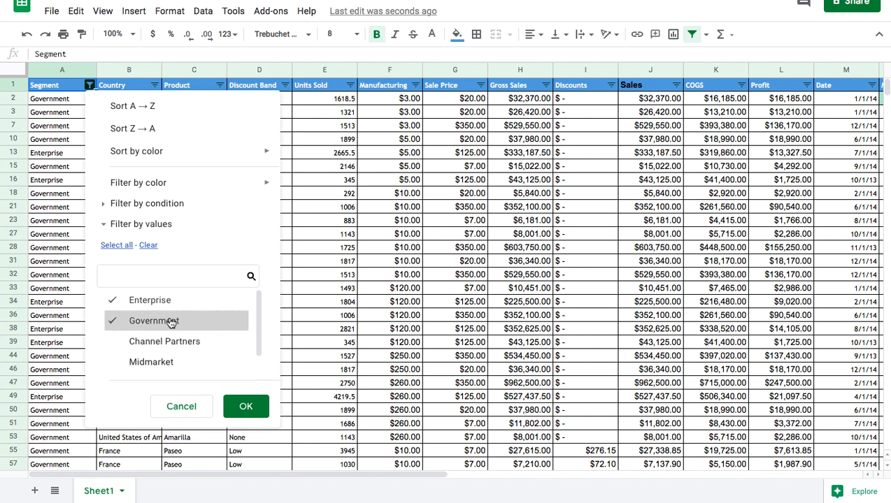
left_click(187, 408)
scroll(79, 240, "right", 5)
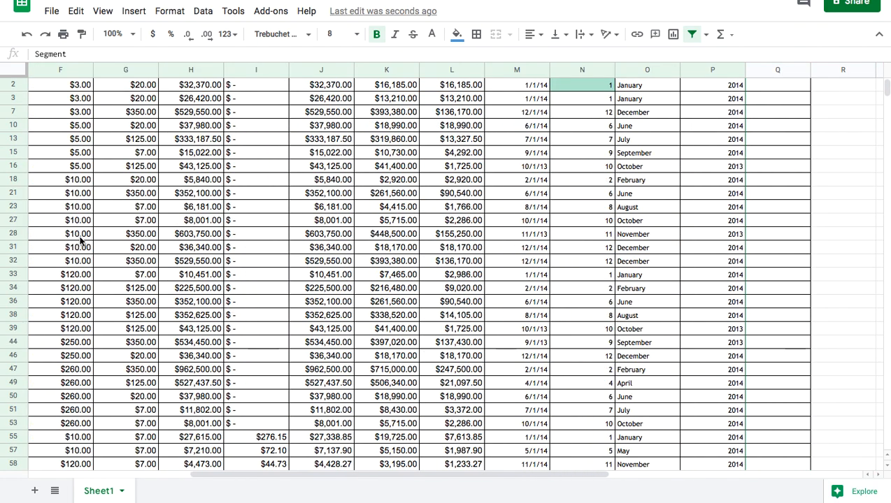
scroll(79, 240, "down", 2)
scroll(79, 239, "left", 8)
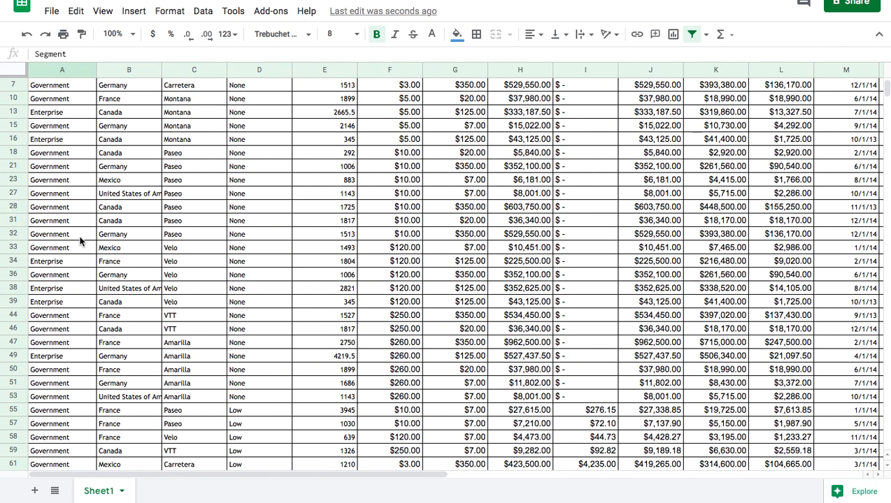
scroll(79, 240, "down", 5)
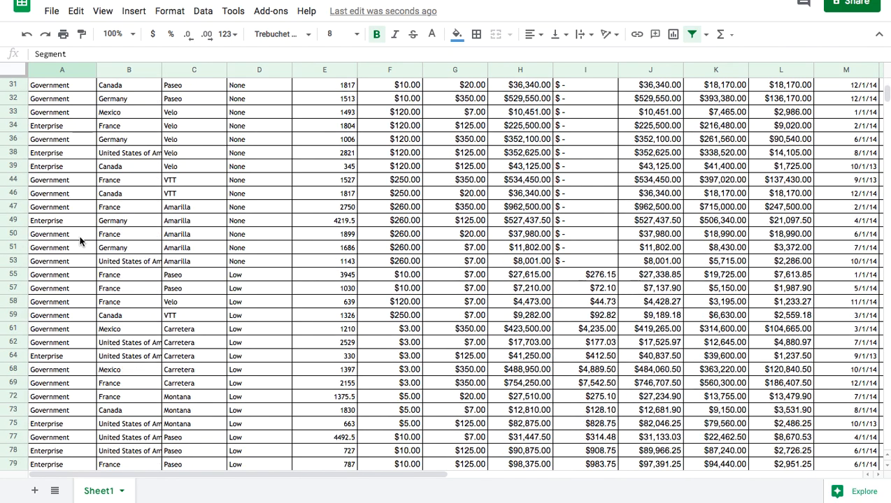
scroll(79, 240, "down", 6)
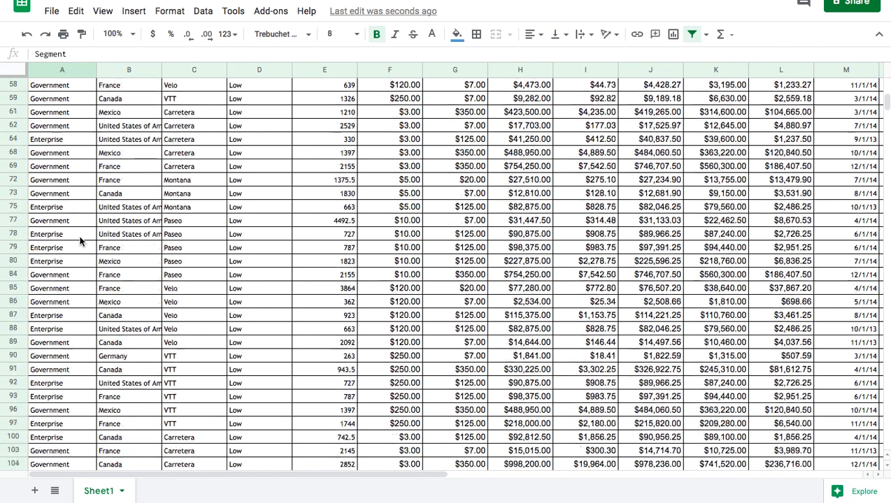
scroll(79, 240, "down", 1)
scroll(79, 240, "up", 8)
scroll(79, 245, "right", 3)
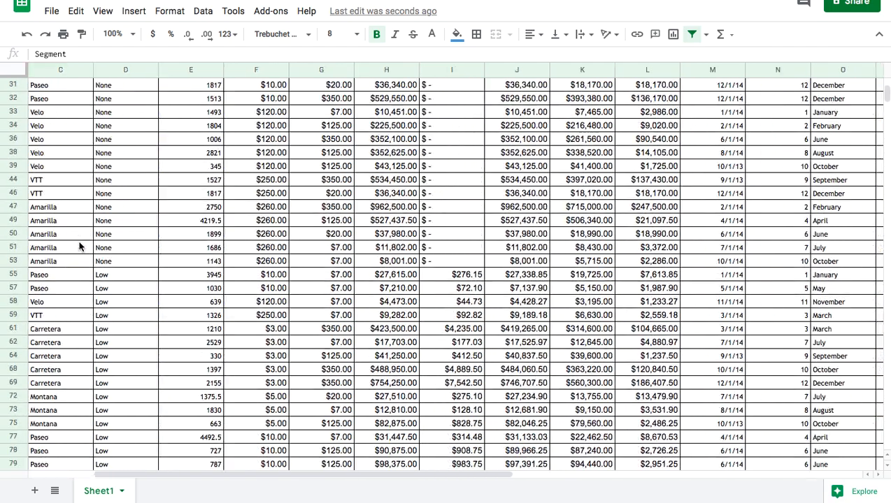
scroll(79, 246, "down", 6)
scroll(79, 246, "left", 3)
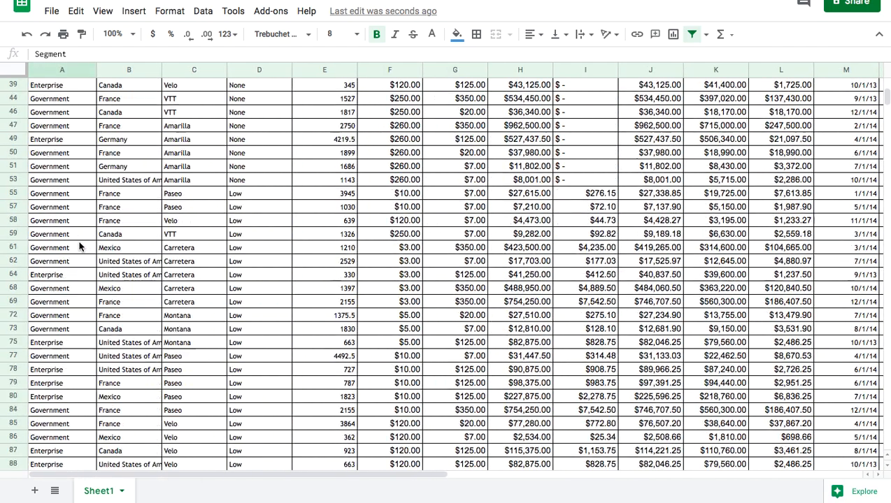
scroll(79, 246, "down", 2)
scroll(79, 247, "right", 1)
scroll(79, 246, "up", 2)
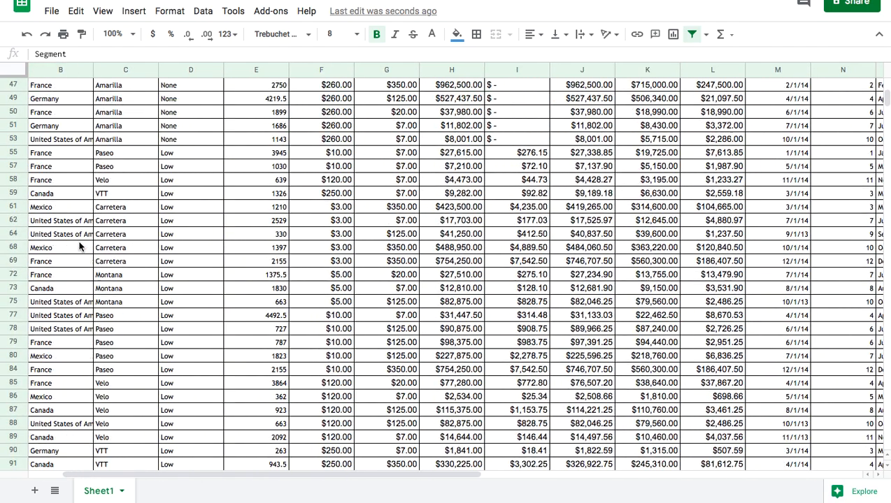
scroll(79, 246, "down", 1)
scroll(79, 246, "left", 1)
scroll(79, 246, "down", 3)
scroll(79, 247, "up", 6)
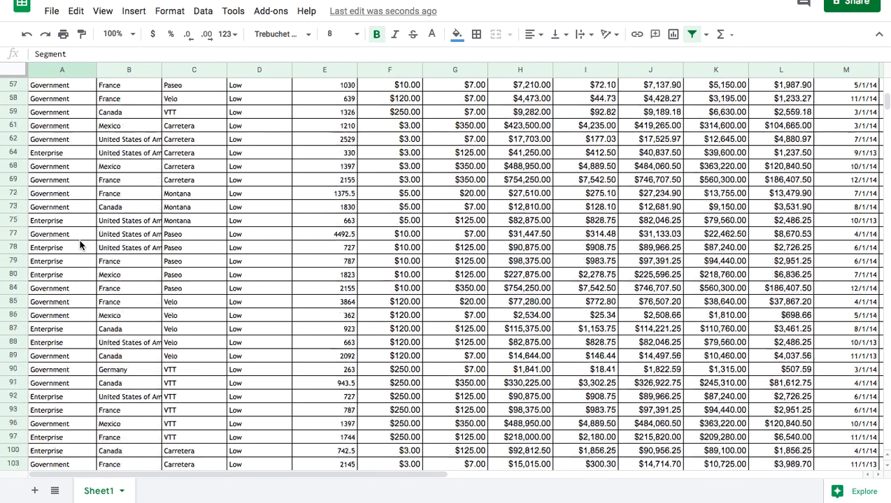
scroll(79, 246, "up", 7)
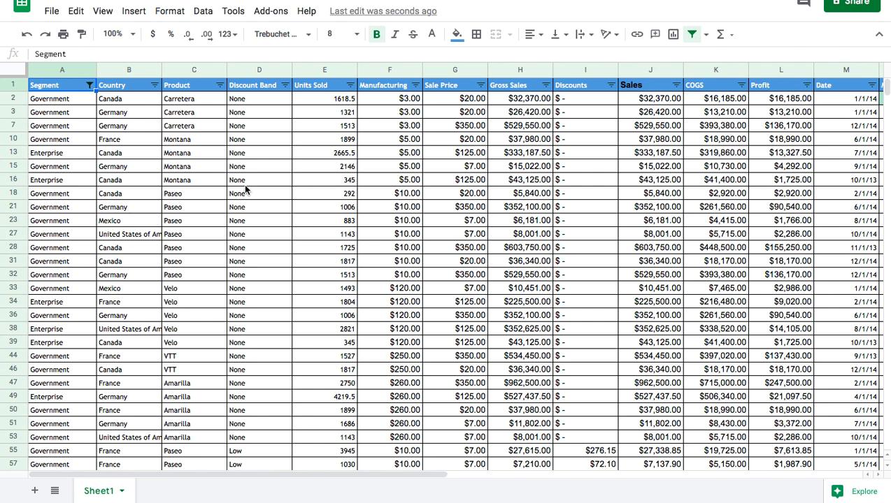
Filter the Year column by values, excluding 2013 so that only 2014 rows are shown.
scroll(244, 189, "right", 8)
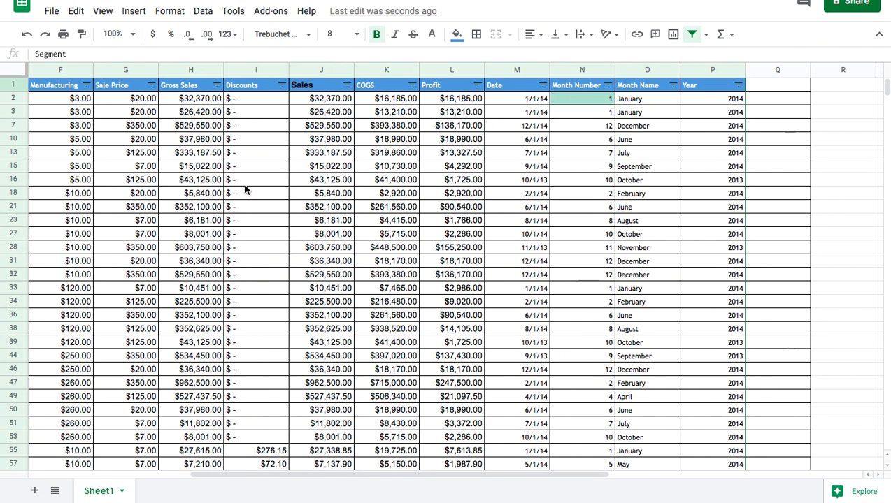
left_click(739, 86)
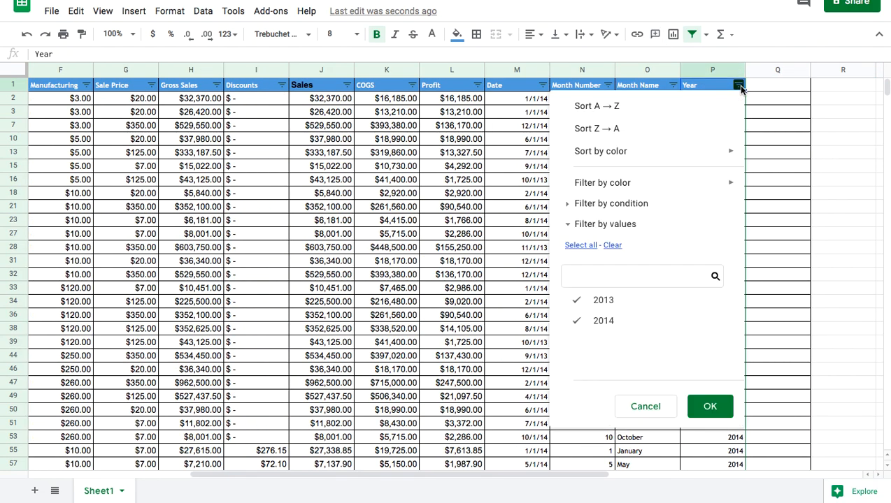
left_click(586, 300)
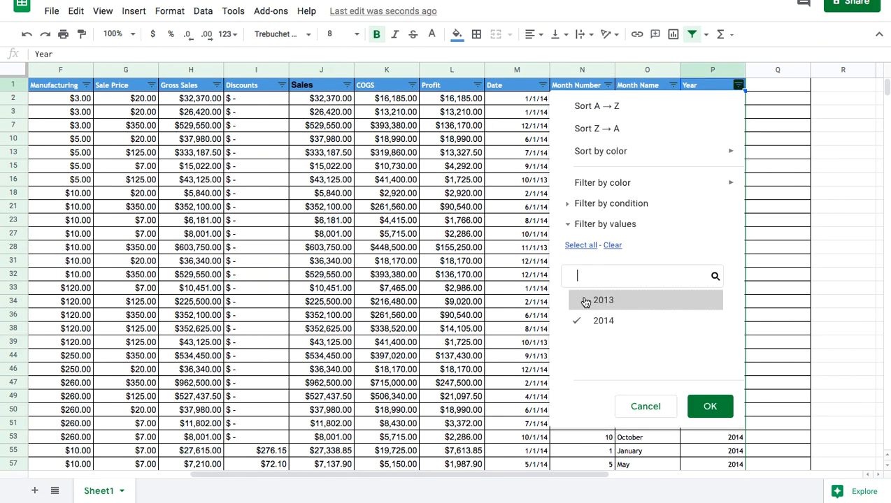
left_click(739, 83)
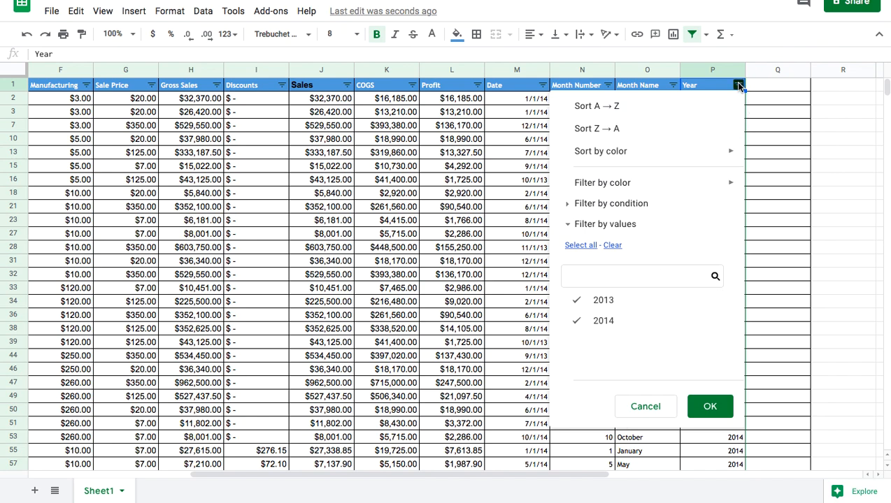
left_click(577, 301)
left_click(710, 408)
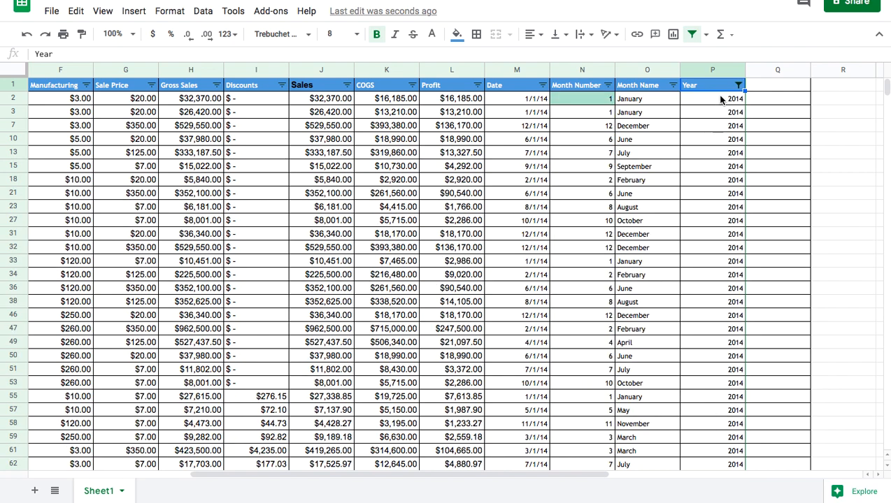
Review the filtered 2014 rows and examine the month values offered in the Month Name filter without applying any change.
scroll(721, 135, "down", 3)
scroll(721, 135, "down", 5)
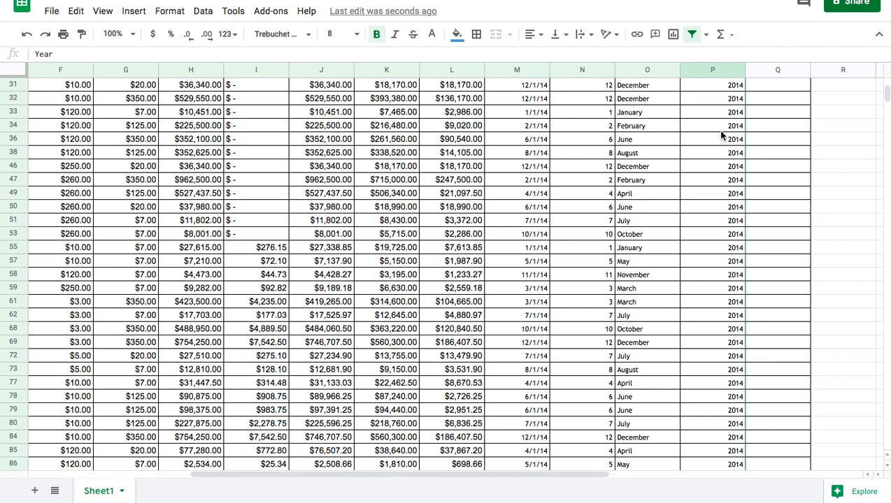
scroll(721, 135, "down", 10)
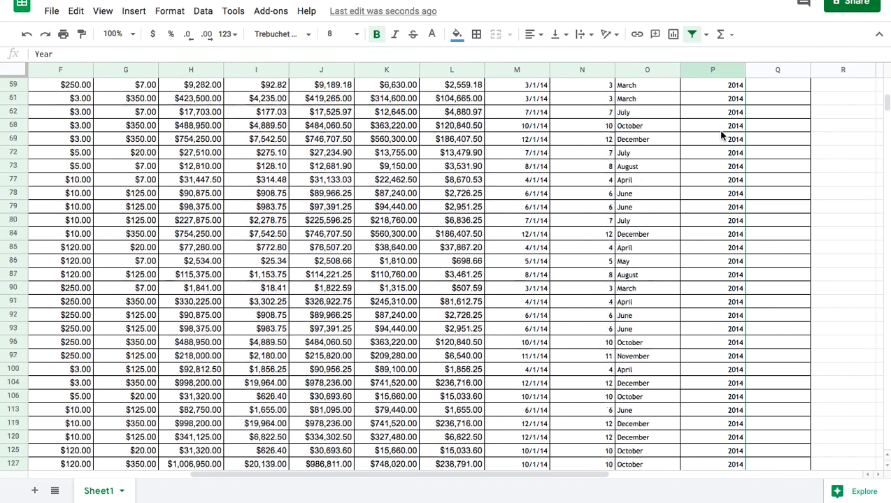
scroll(721, 135, "up", 18)
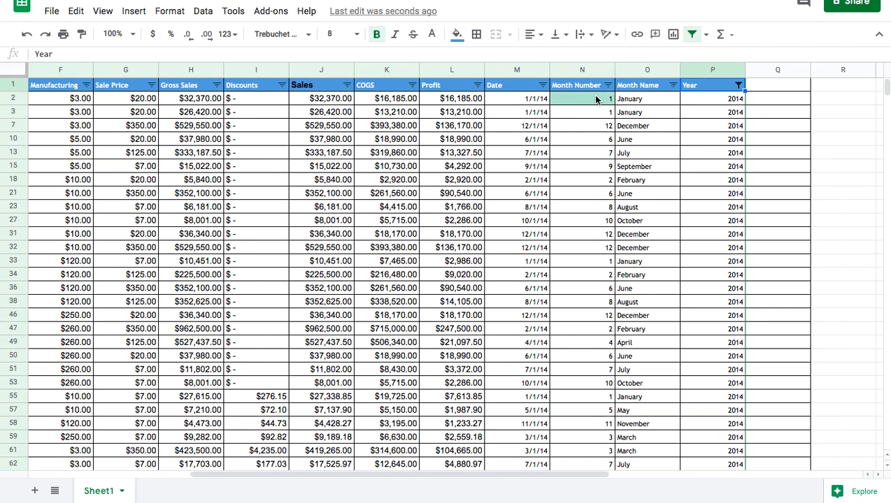
left_click(673, 86)
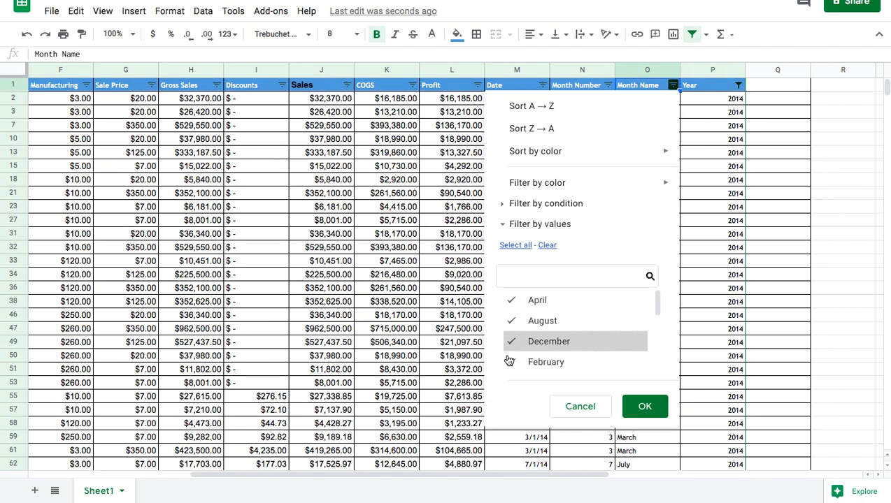
scroll(552, 333, "down", 5)
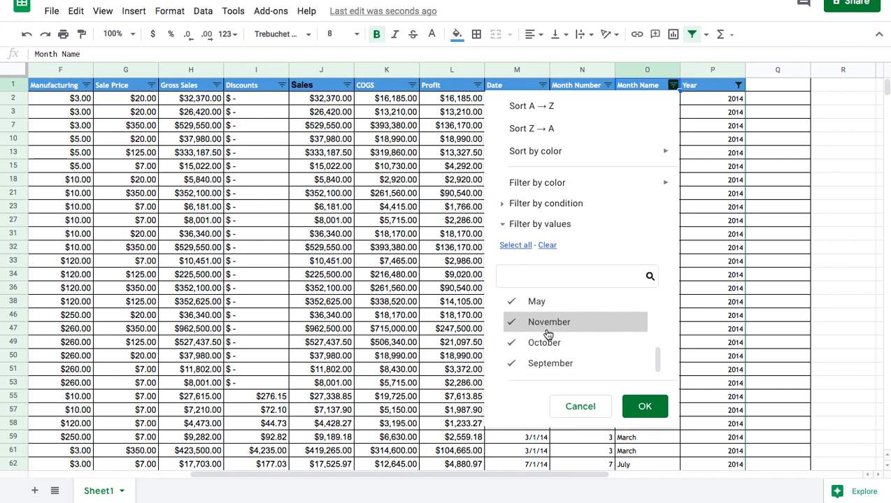
left_click(579, 408)
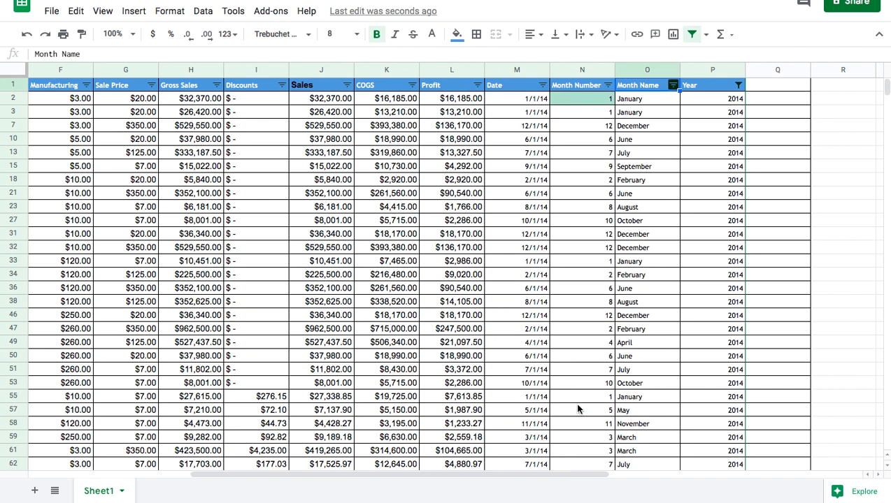
Examine the filtered rows across the whole table, from the Year column back to the Segment column.
scroll(360, 252, "right", 6)
scroll(360, 252, "left", 6)
scroll(360, 253, "down", 1)
scroll(360, 252, "left", 2)
scroll(360, 253, "down", 3)
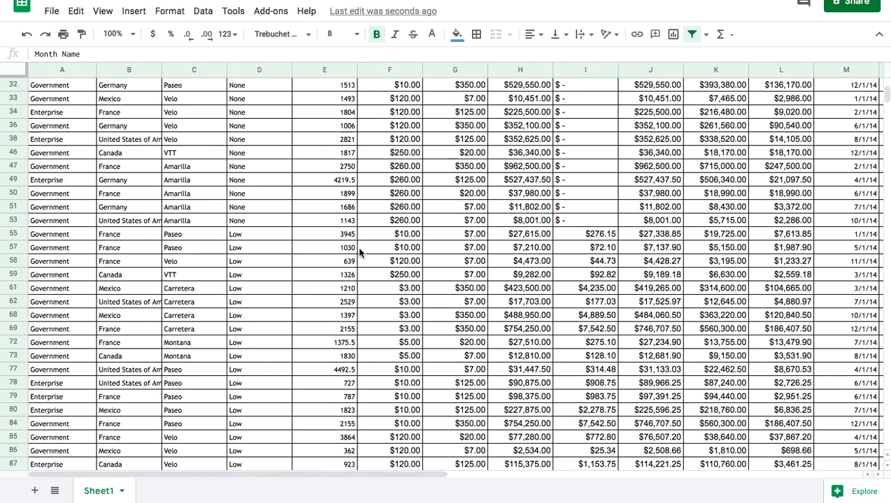
scroll(360, 253, "up", 4)
scroll(358, 253, "up", 1)
right_click(357, 246)
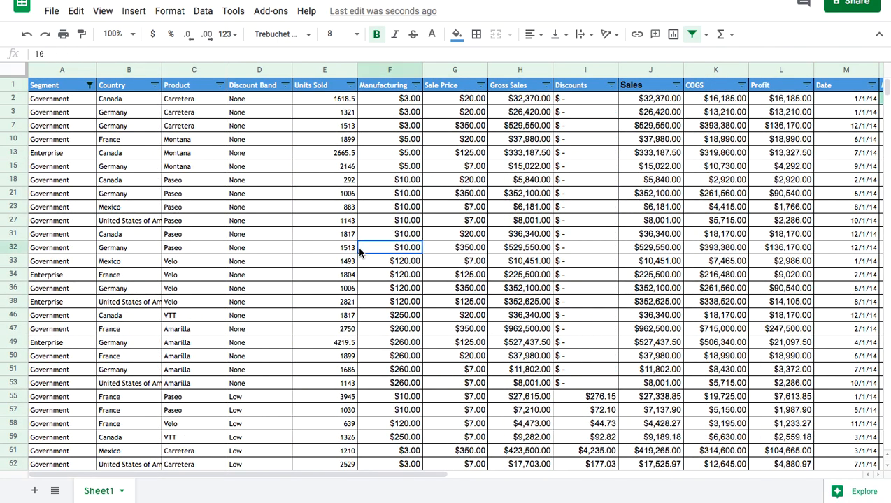
Select the whole filtered table starting from the first Segment entry, clear the selection and review the available data commands.
left_click(81, 102)
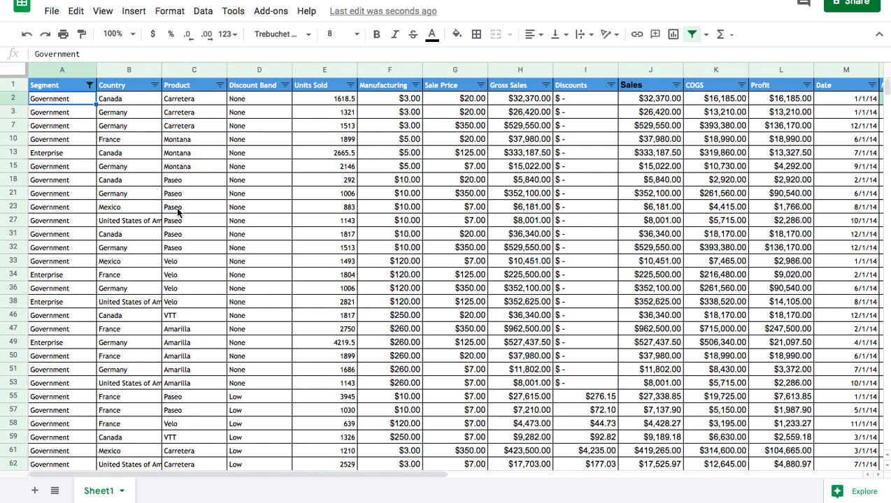
key("ctrl+a")
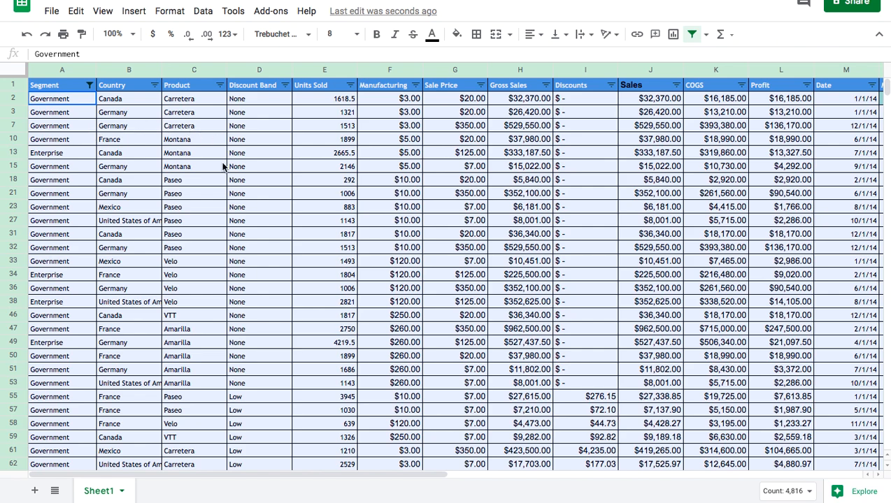
left_click(198, 144)
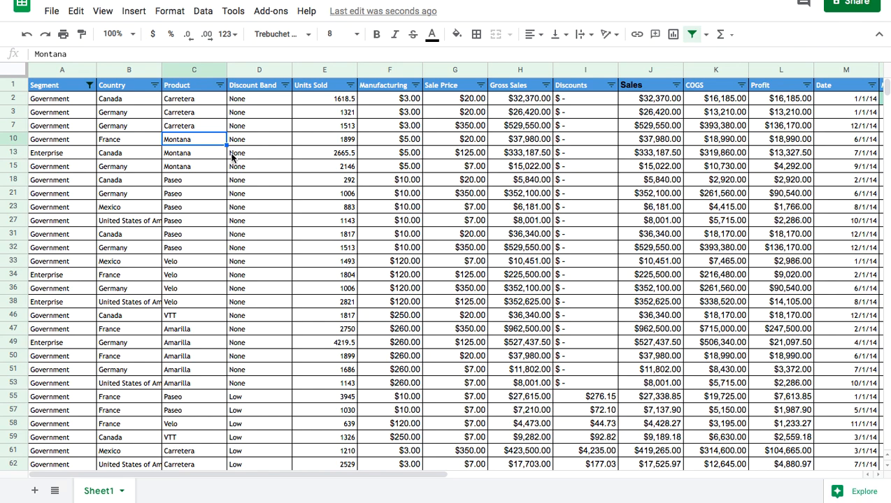
left_click(203, 11)
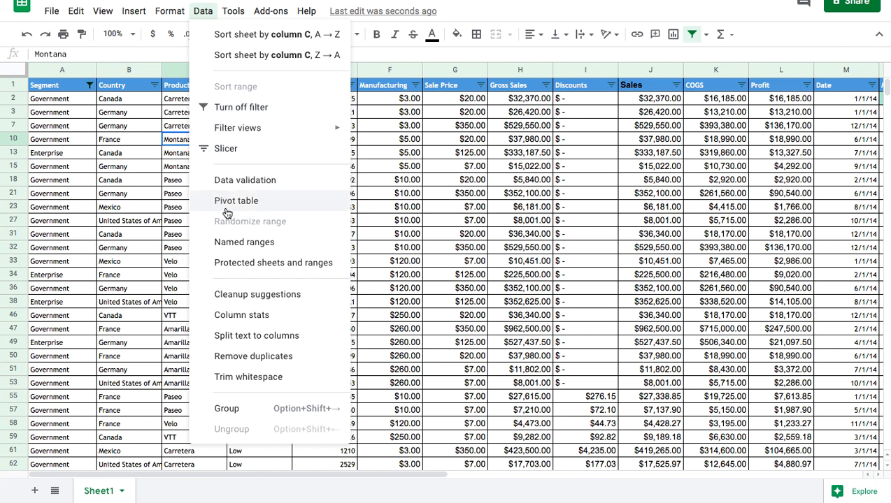
left_click(155, 171)
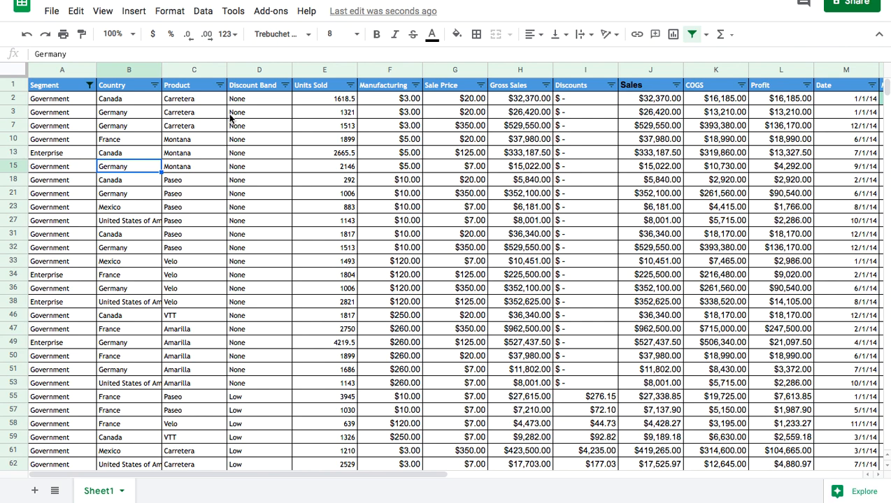
Examine the condition options available for filtering the Discount Band column, then close its filter without applying any.
left_click(285, 85)
mouse_move(203, 187)
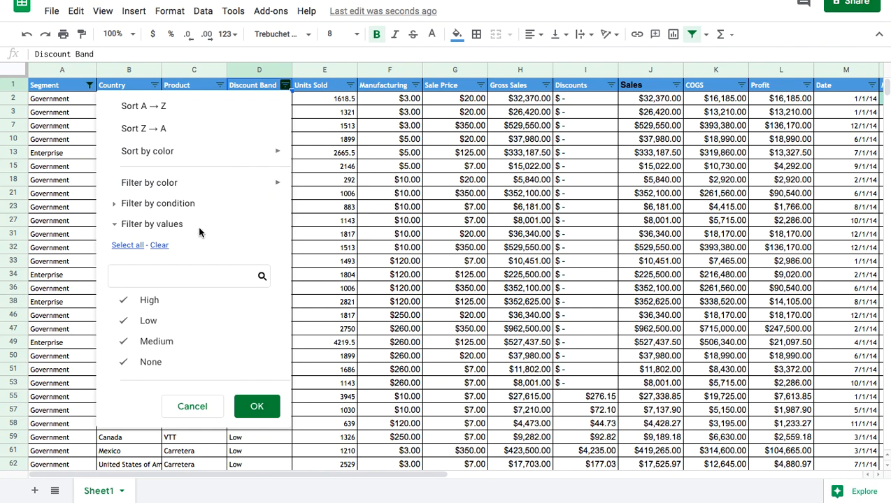
left_click(178, 203)
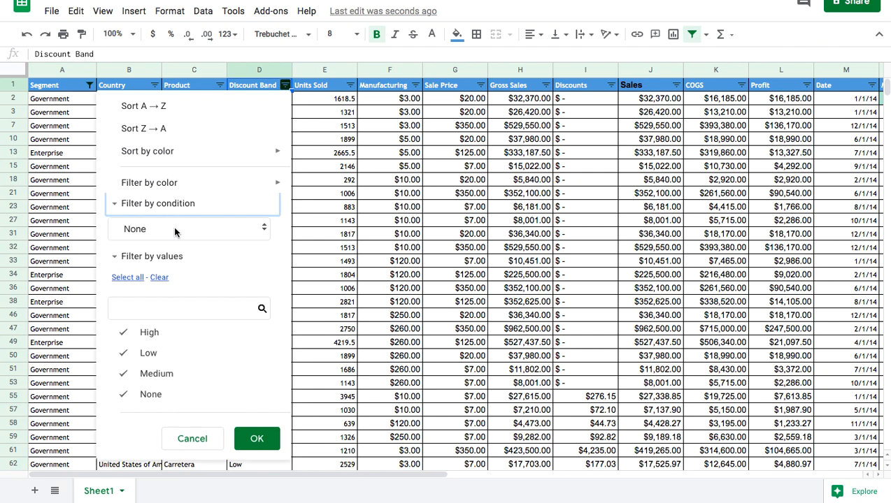
left_click(173, 227)
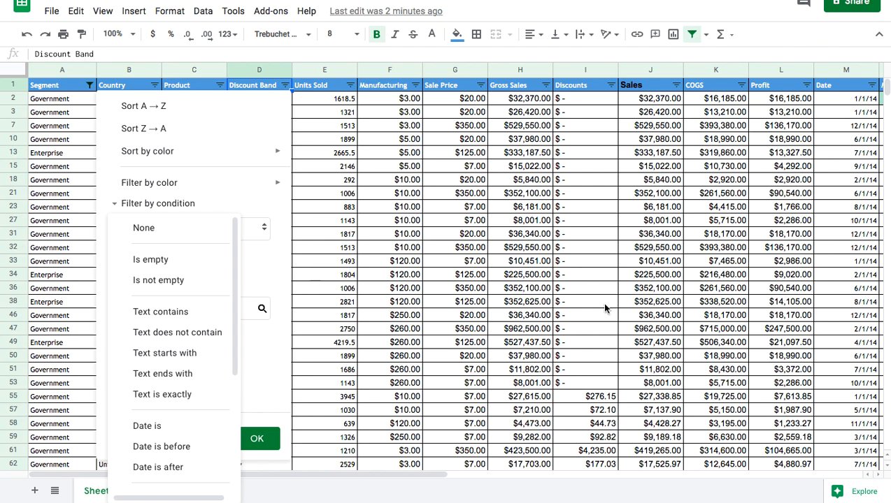
left_click(272, 350)
left_click(196, 436)
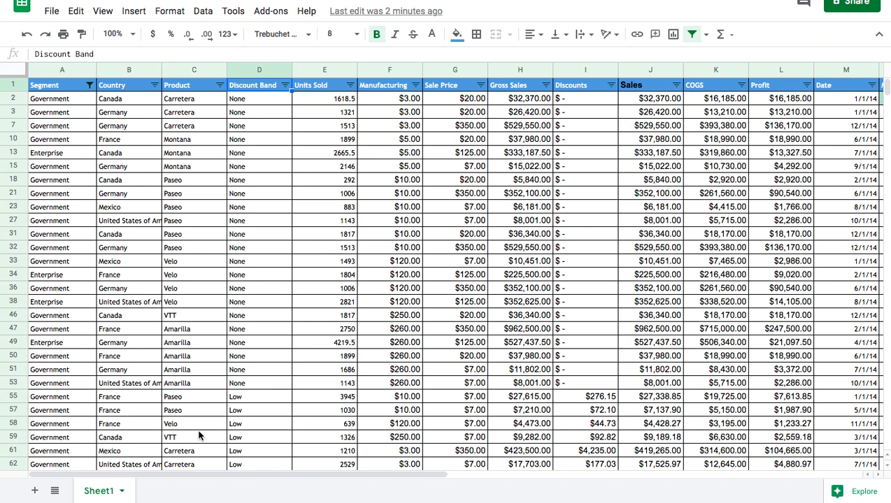
Look over the filtered rows from the Discount Band column across to the Year column.
scroll(268, 235, "down", 1)
scroll(268, 235, "right", 1)
scroll(268, 235, "down", 2)
scroll(268, 235, "right", 2)
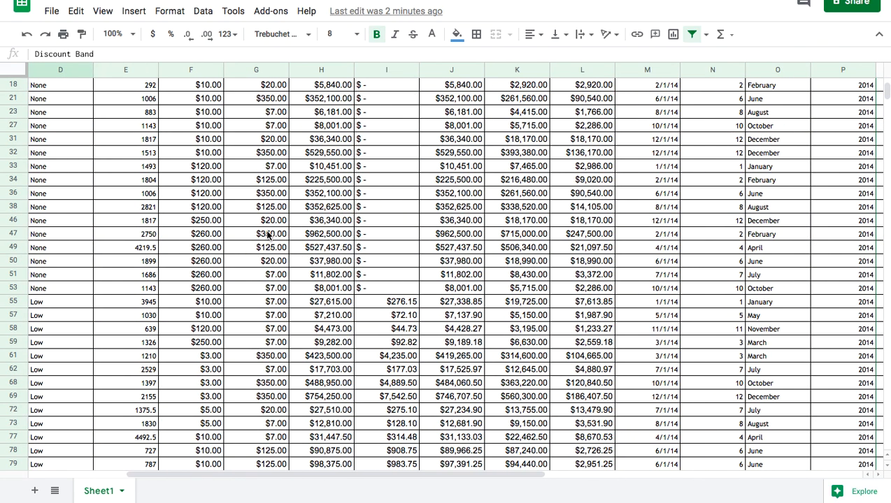
scroll(268, 235, "up", 2)
scroll(268, 234, "up", 1)
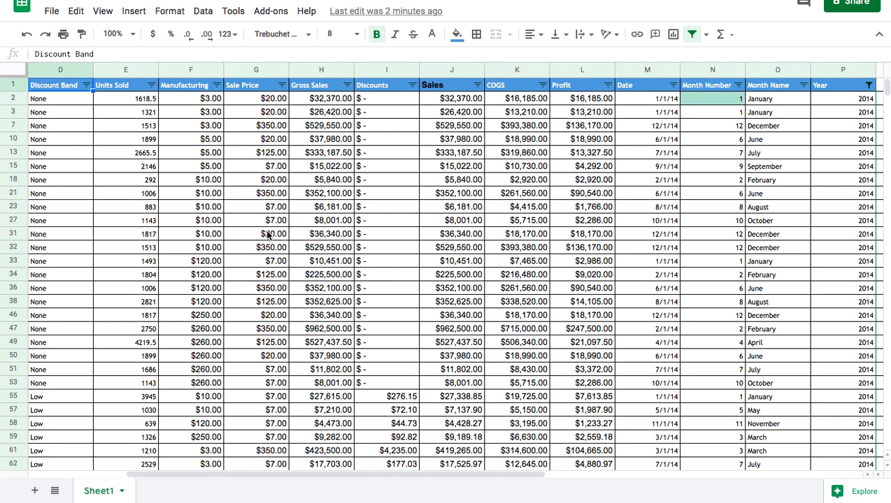